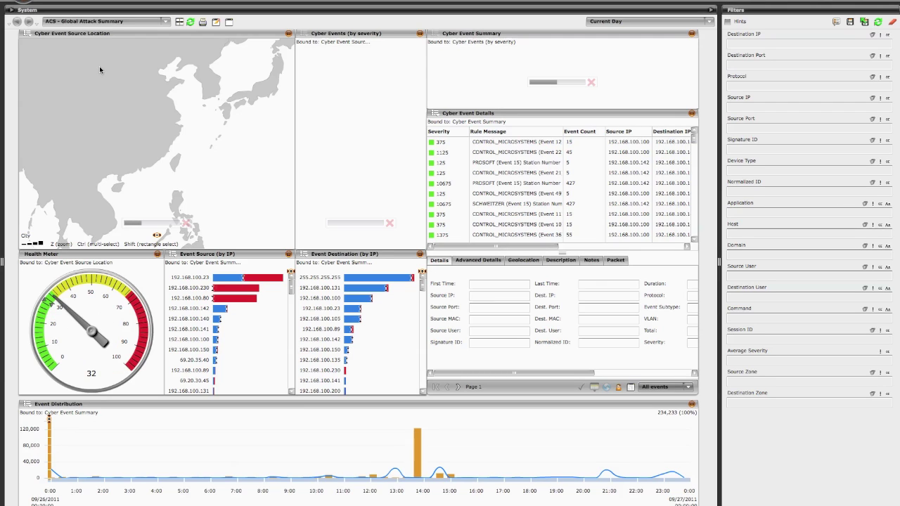
Step: Expand the System device tree with Local ESM and Case Tracking beside the ACS Global Attack Summary
left_click(90, 42)
left_click(12, 11)
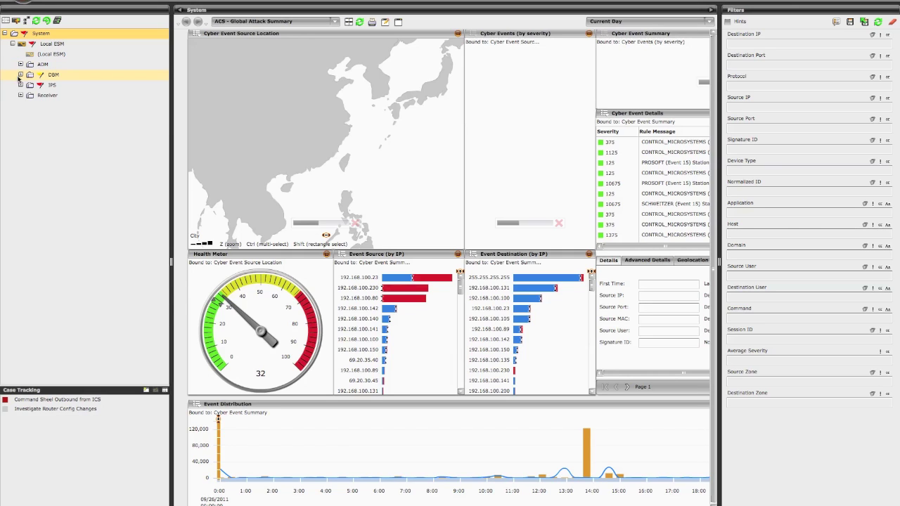
left_click(20, 75)
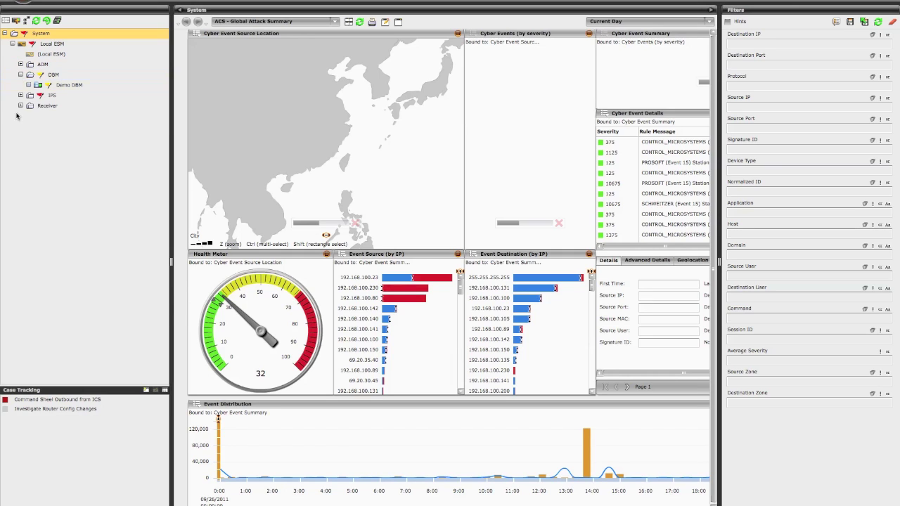
left_click(28, 85)
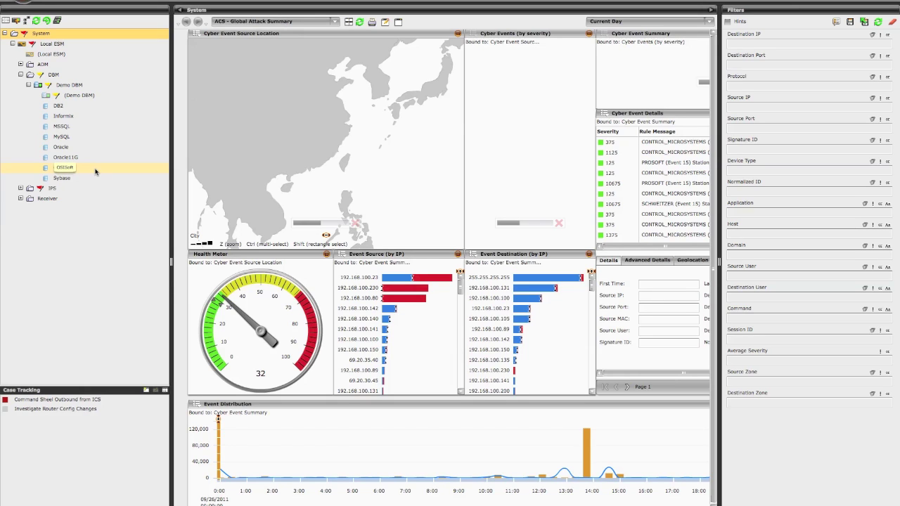
left_click(20, 74)
left_click(20, 85)
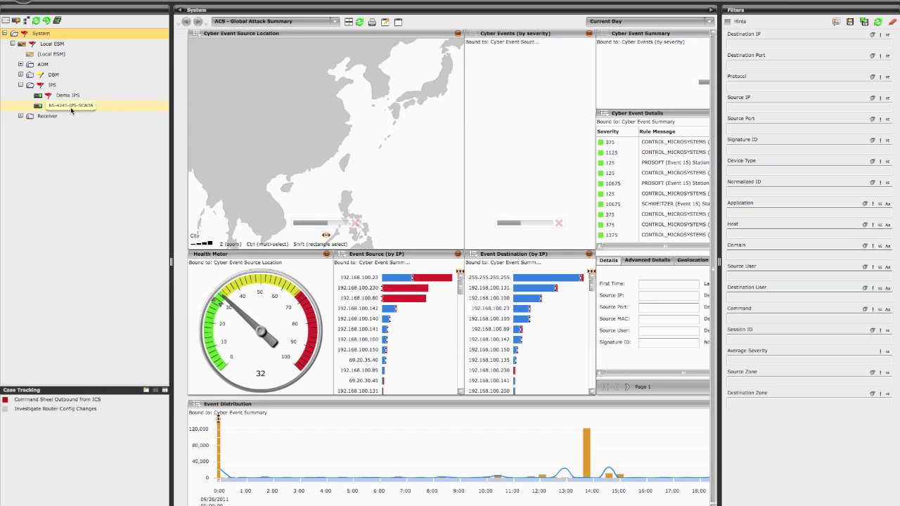
left_click(21, 116)
left_click(28, 126)
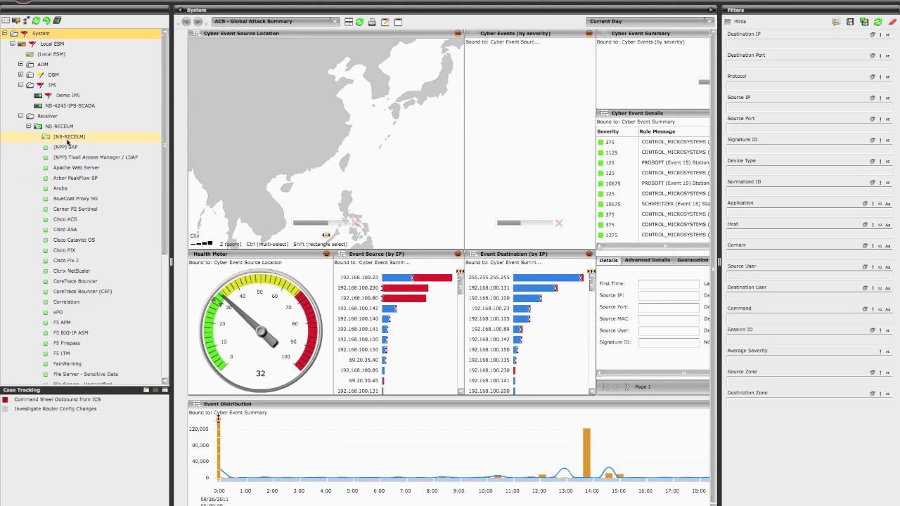
mouse_move(167, 226)
left_mouse_down()
mouse_move(168, 288)
mouse_move(169, 170)
left_mouse_up()
left_click(21, 115)
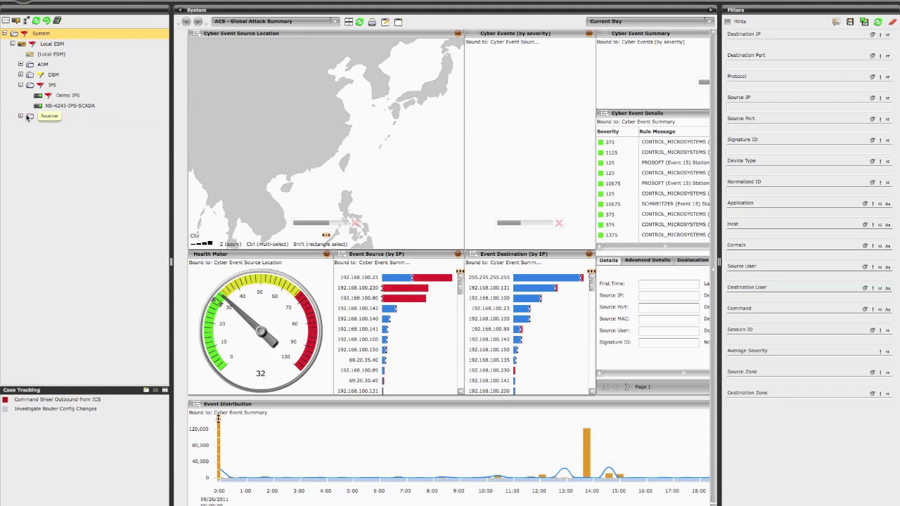
left_click(21, 85)
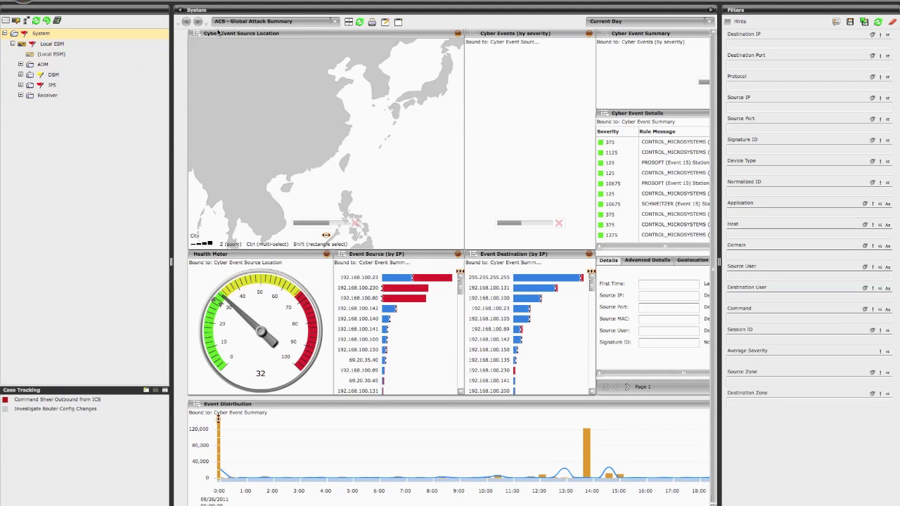
left_click(180, 10)
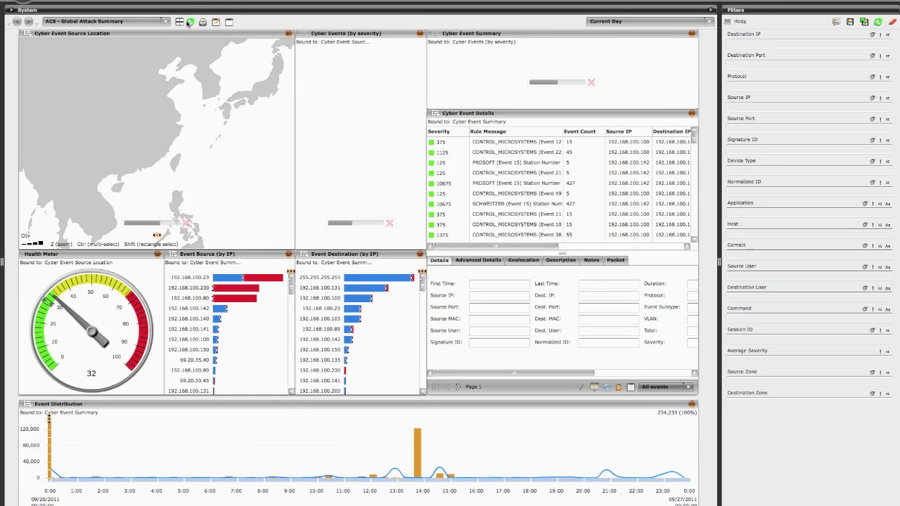
Step: Refresh the Global Attack Summary event data and expand the NS-RECELM Receiver's data sources in the device tree
left_click(192, 22)
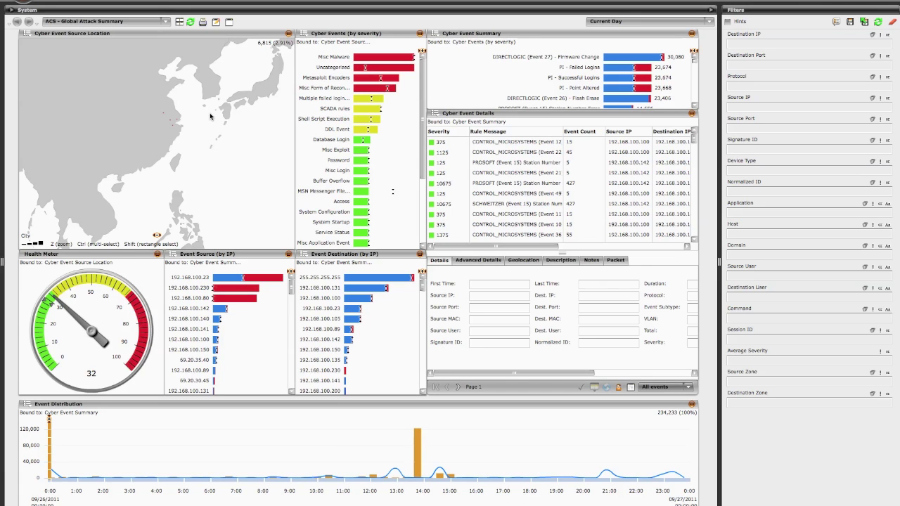
left_click(8, 9)
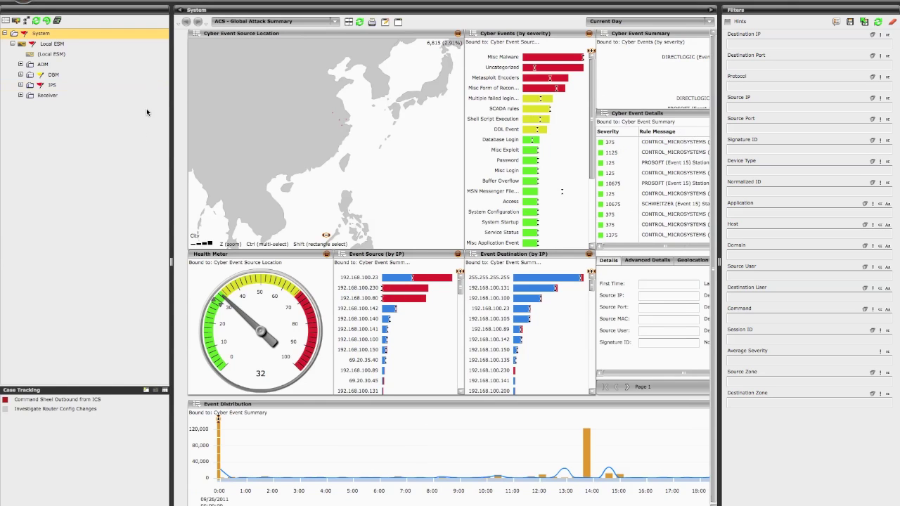
left_click(20, 95)
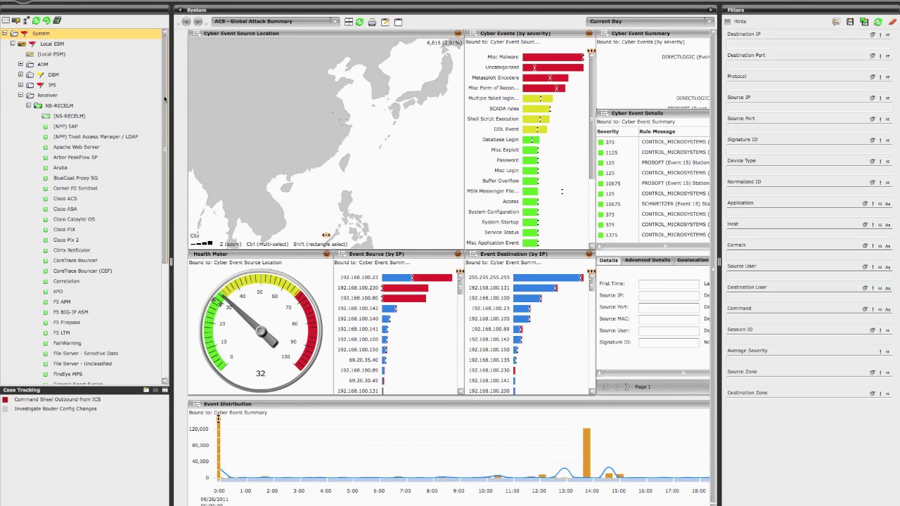
mouse_move(165, 99)
left_mouse_down()
mouse_move(177, 237)
mouse_move(176, 56)
left_mouse_up()
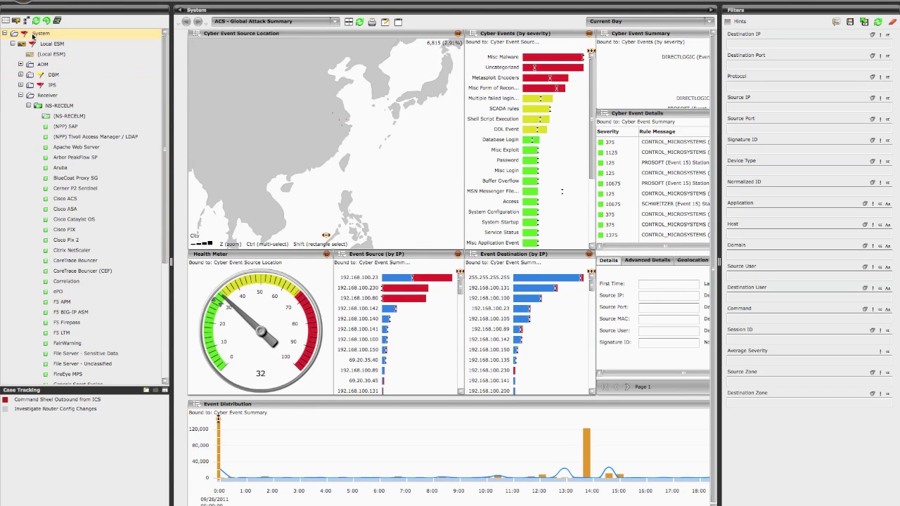
left_click(180, 12)
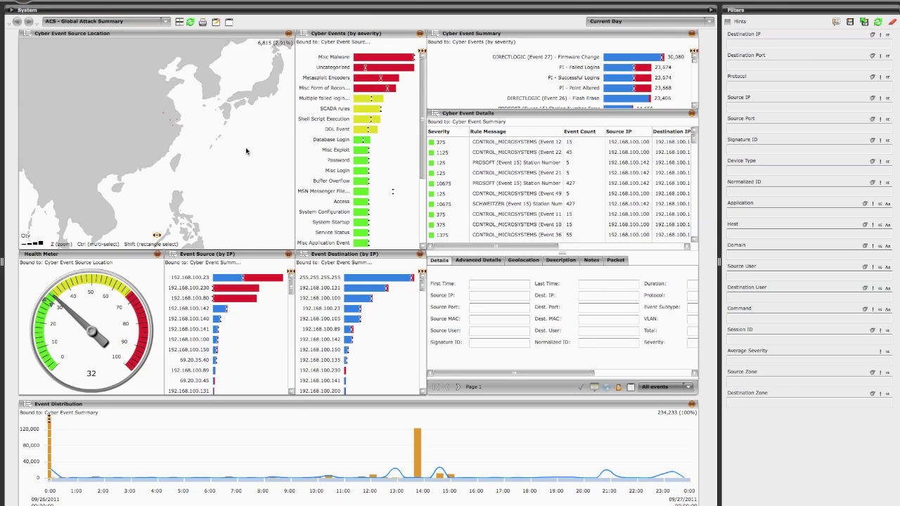
left_click(12, 10)
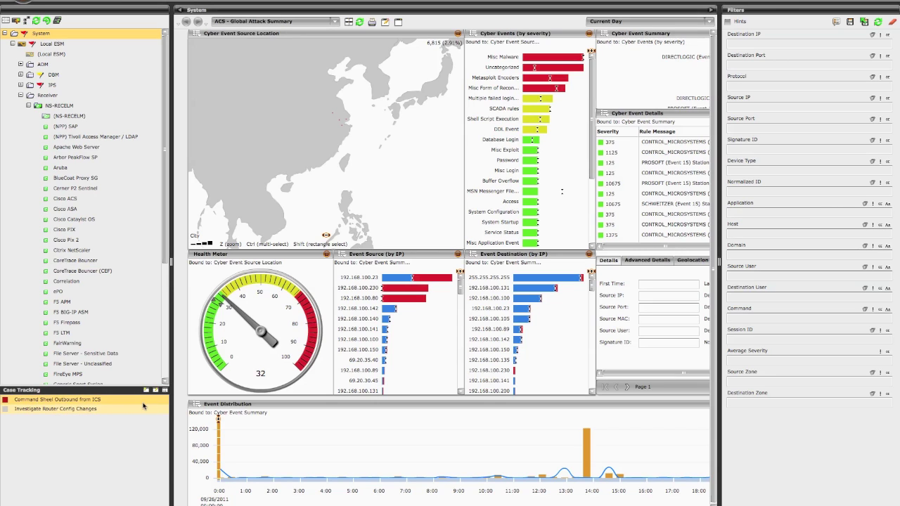
Step: Open the Command Sheel Outbound from ICS case and view event 188590349's advanced, ELM archive and packet details
double_click(55, 401)
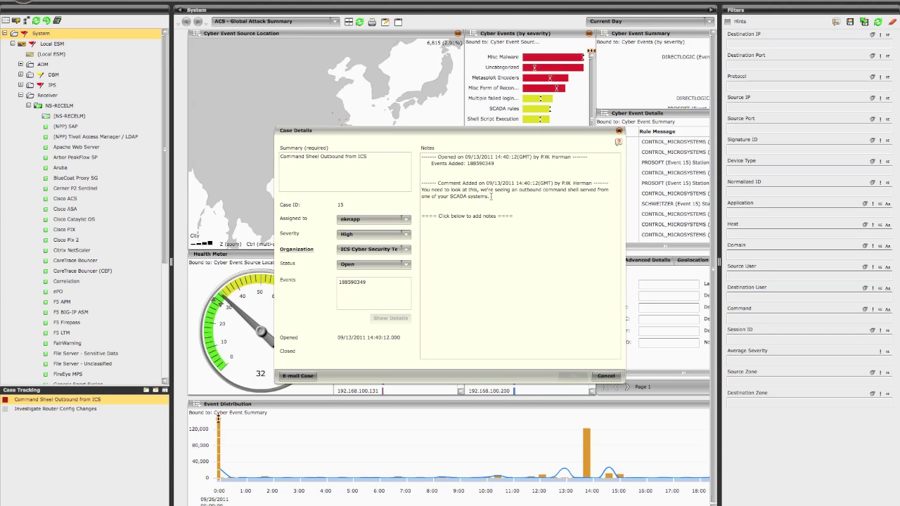
double_click(353, 282)
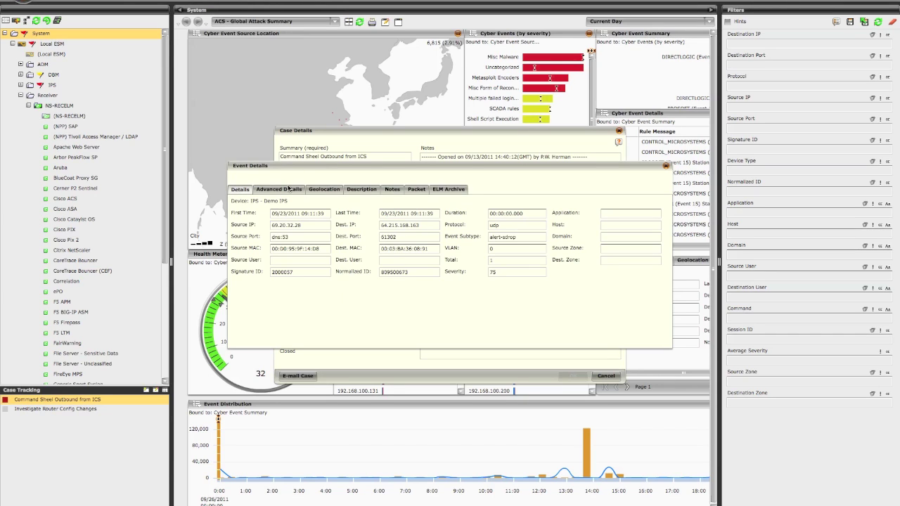
left_click(288, 190)
left_click(448, 190)
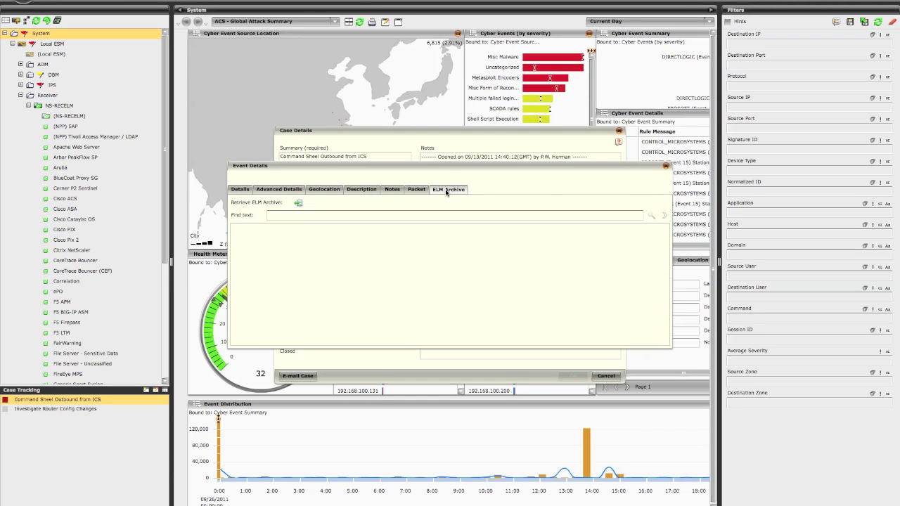
left_click(418, 190)
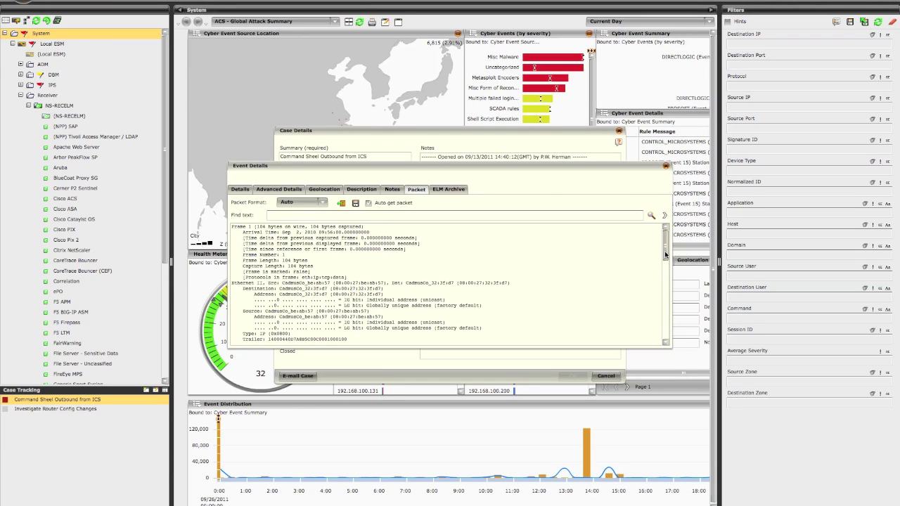
Step: Close the event and case dialogs, then drag a map region to filter dashboard events
mouse_move(665, 242)
left_mouse_down()
mouse_move(667, 325)
mouse_move(665, 242)
left_mouse_up()
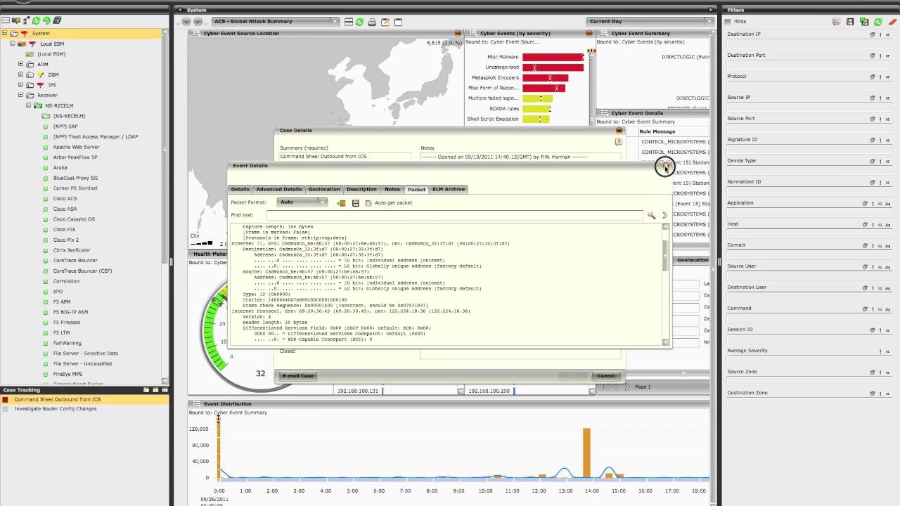
left_click(666, 166)
left_click(619, 132)
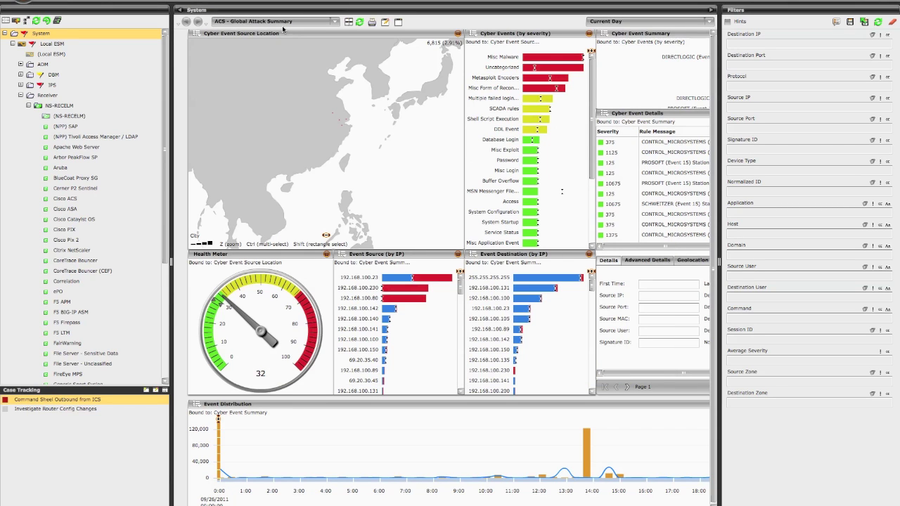
left_click_drag(271, 107, 355, 167)
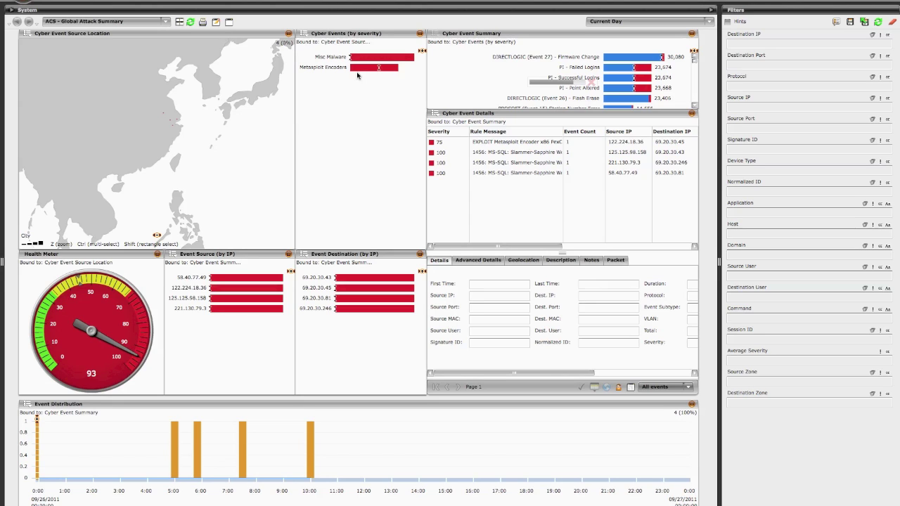
Step: Filter the dashboard to Metasploit Encoders severity, then to the single PexCall exploit from 122.224.18.36
left_click(364, 68)
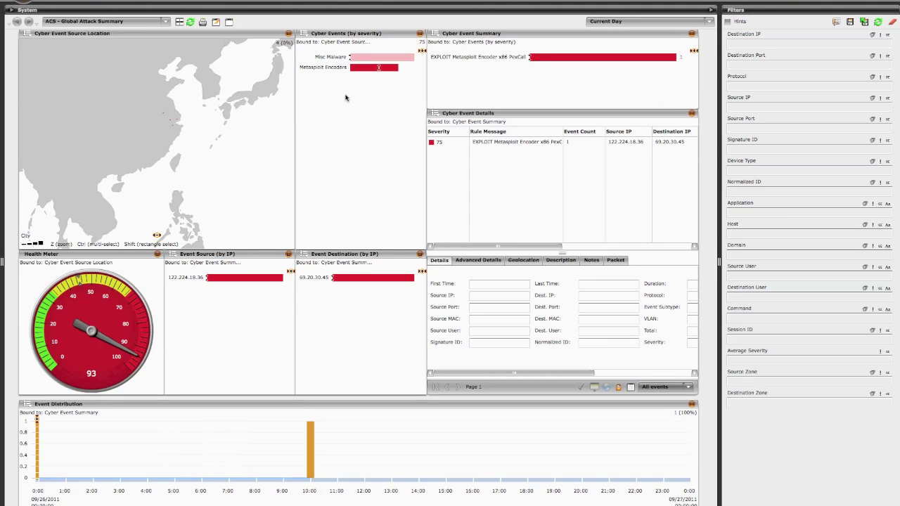
left_click(598, 61)
Step: Maximize the PexCall event's Cyber Event Details, widen the Rule Message column, then restore the panel
left_click(550, 143)
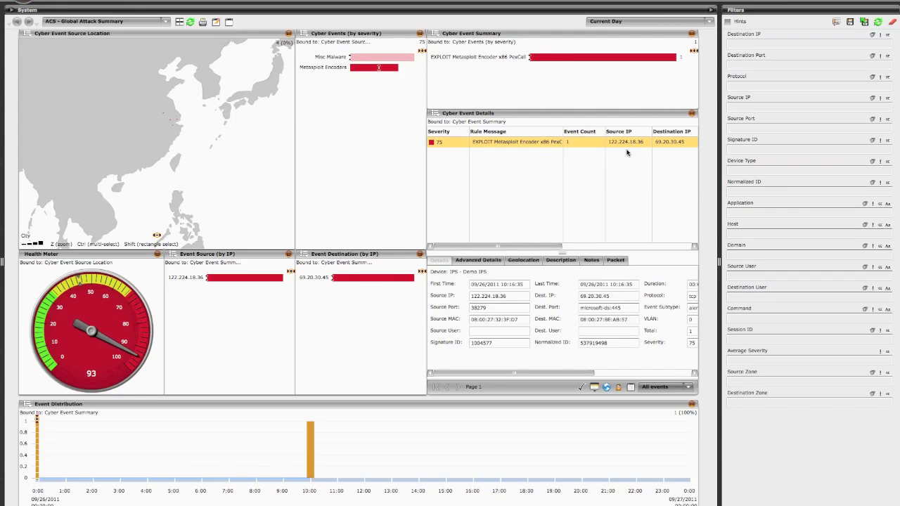
left_click(693, 114)
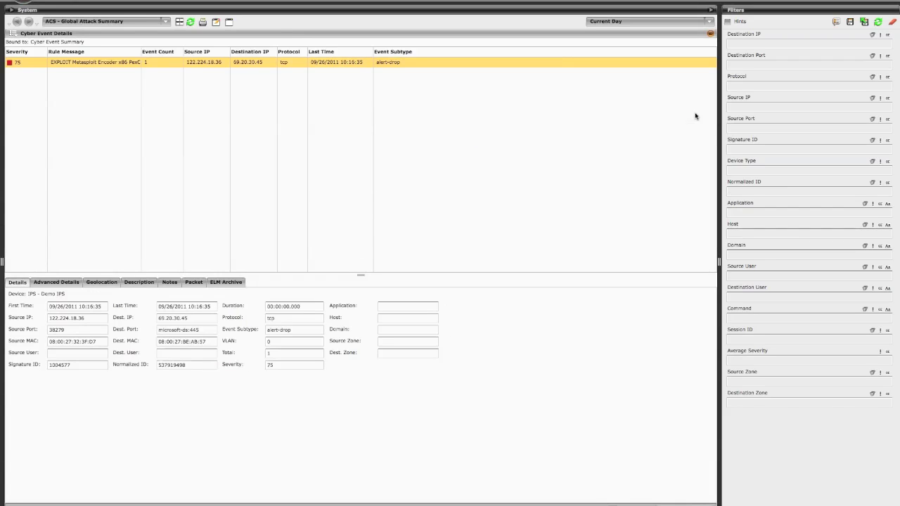
left_click(97, 70)
left_click(169, 55)
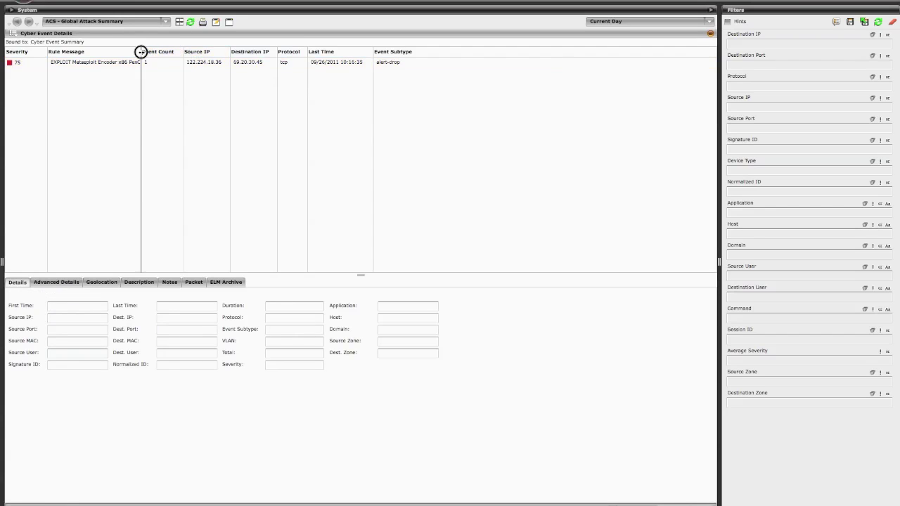
left_click_drag(141, 52, 201, 52)
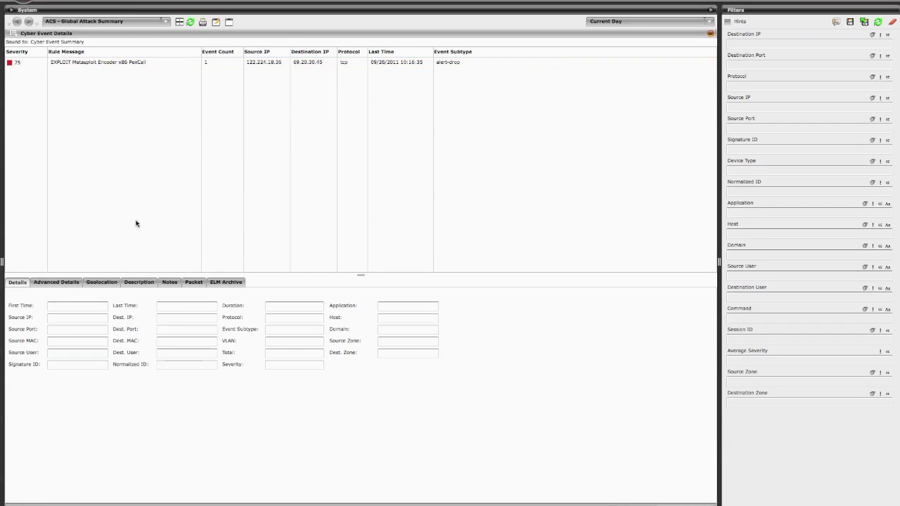
left_click(131, 63)
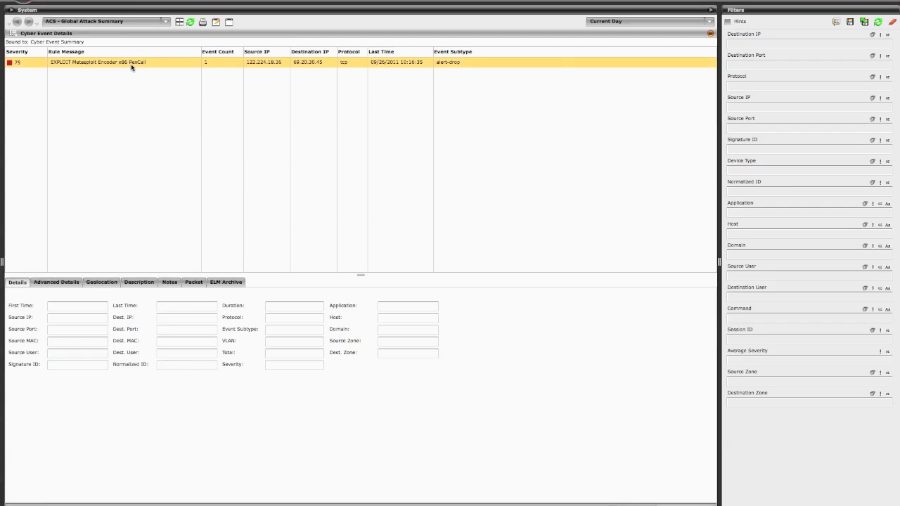
left_click(710, 33)
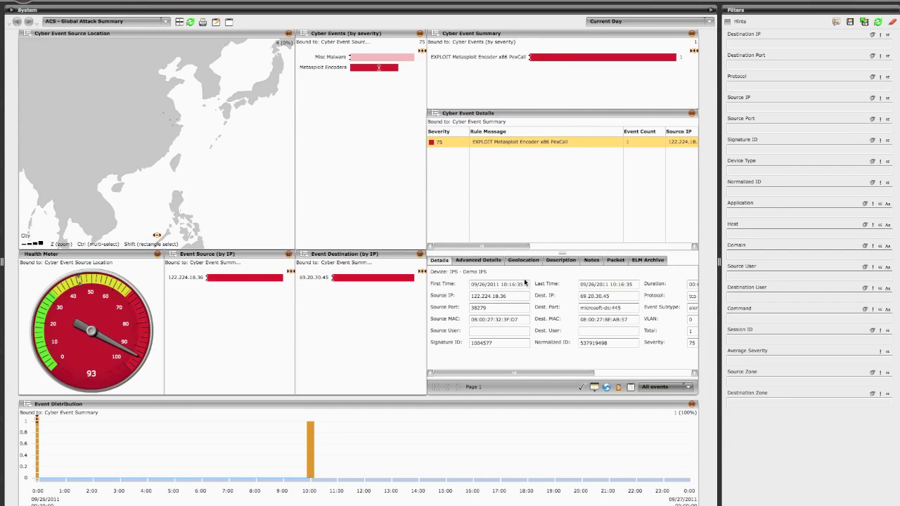
left_click(436, 115)
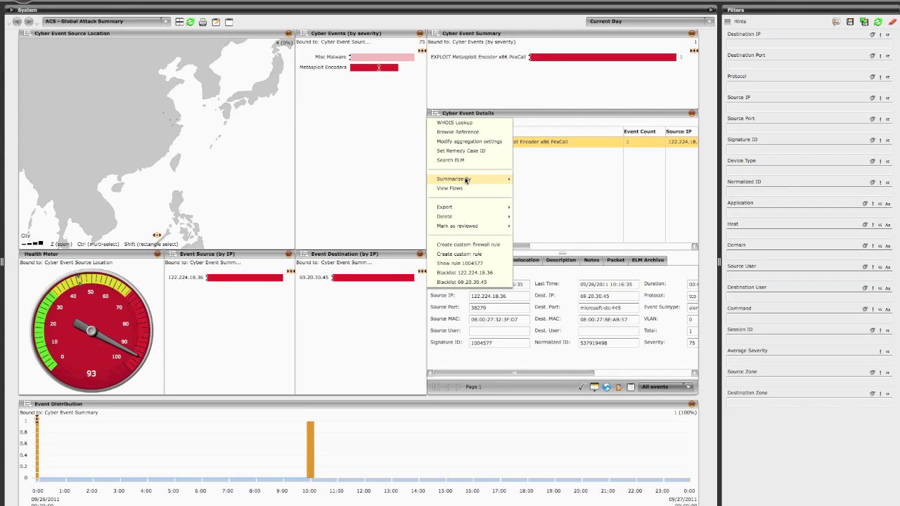
mouse_move(454, 178)
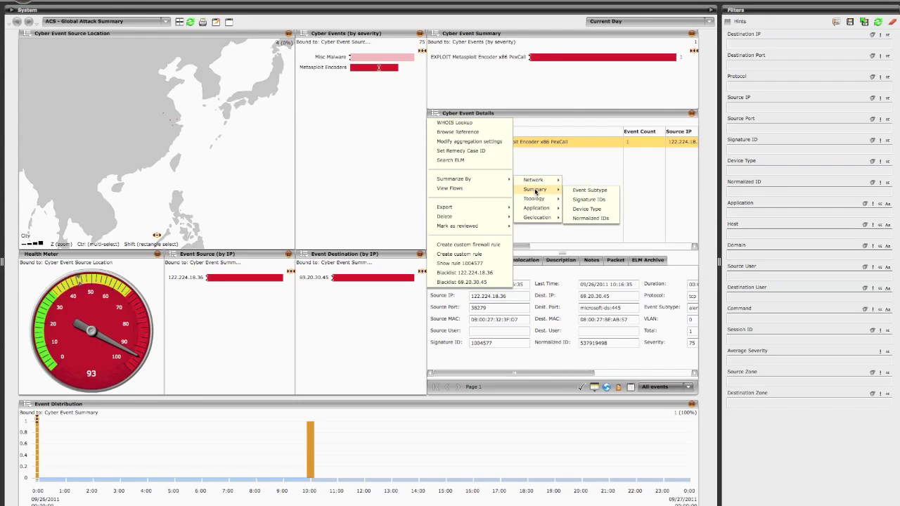
mouse_move(534, 180)
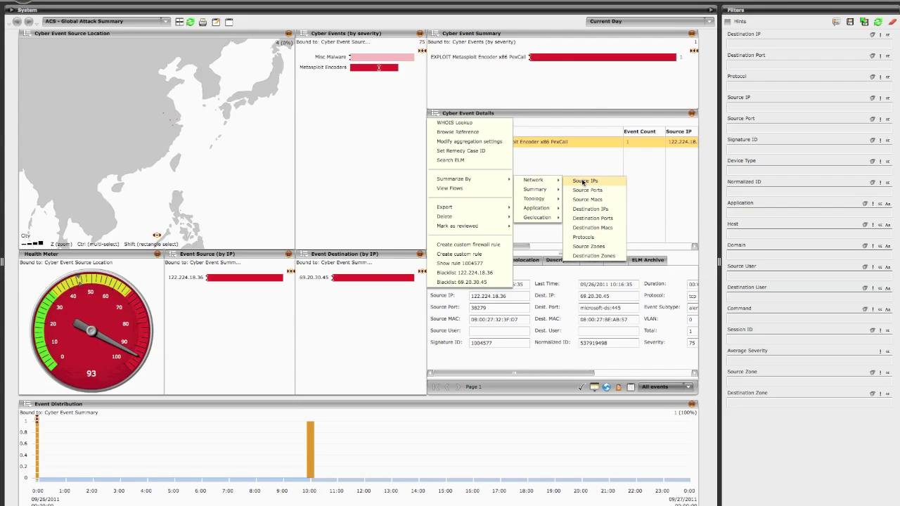
Step: Summarize events by destination IP to see everything aimed at 69.20.30.45
left_click(591, 209)
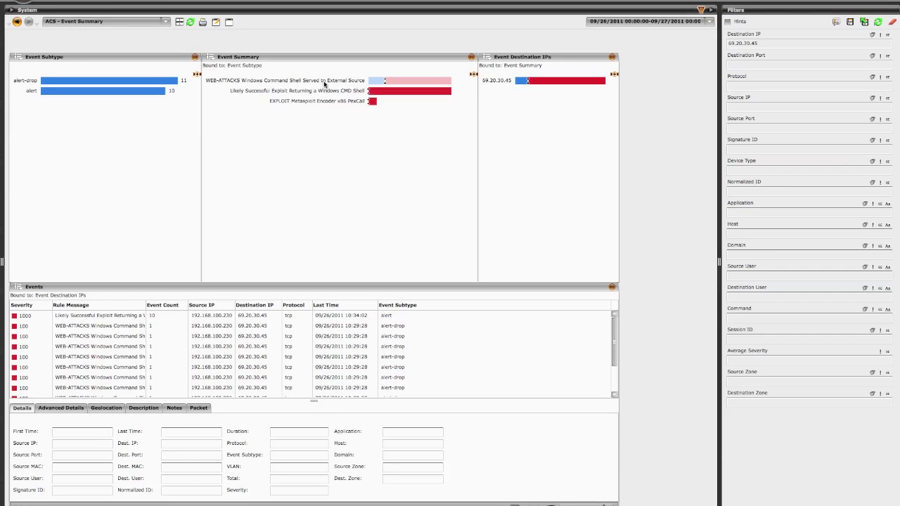
Step: Drill into the Windows Command Shell WEB-ATTACKS events and clear the 69.20.30.45 destination IP filter
left_click(324, 82)
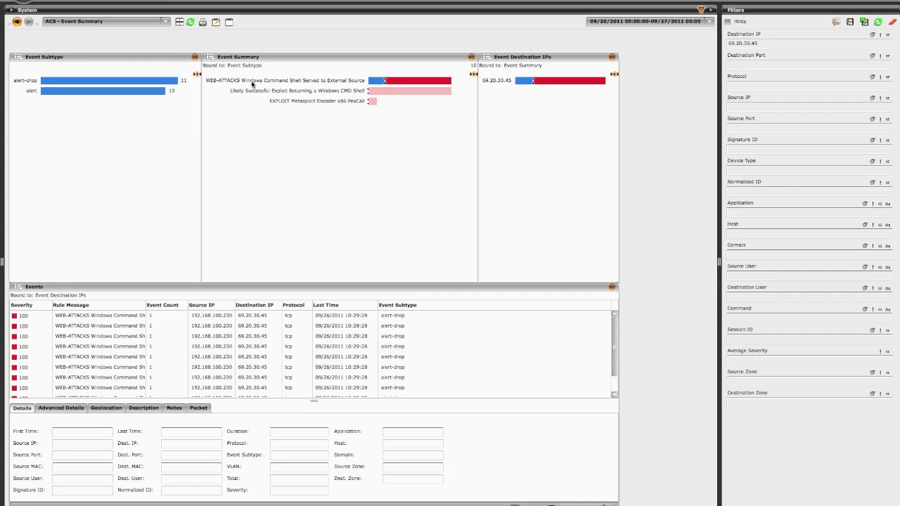
left_click(213, 317)
left_click_drag(775, 45, 706, 42)
key("BackSpace")
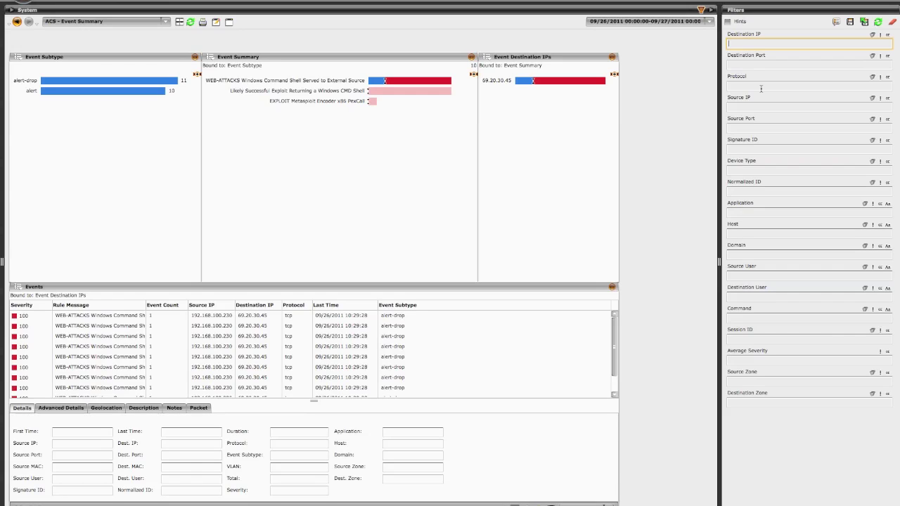
Step: Filter by source IP 69.20.30.45, focus the top IGSS SCADA attack, and maximize the Events list
left_click(754, 106)
type("69.20.30.45")
key("Return")
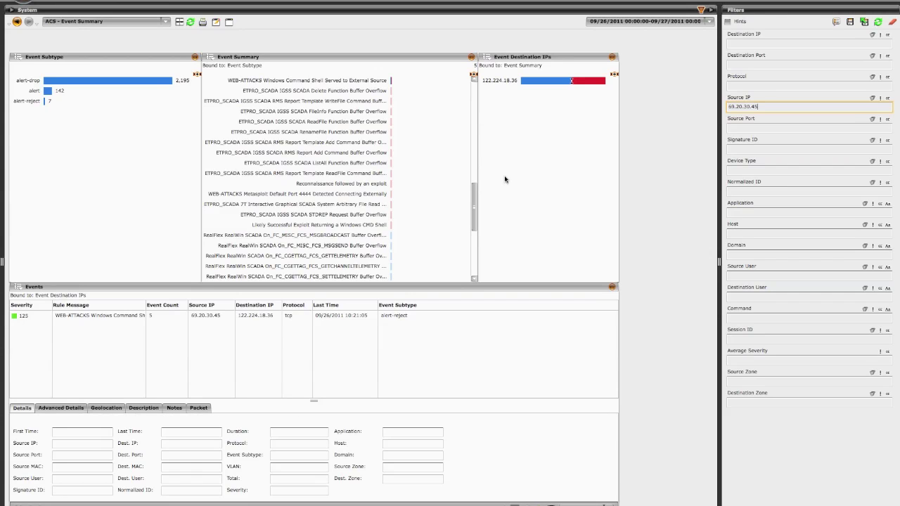
left_click_drag(473, 203, 473, 102)
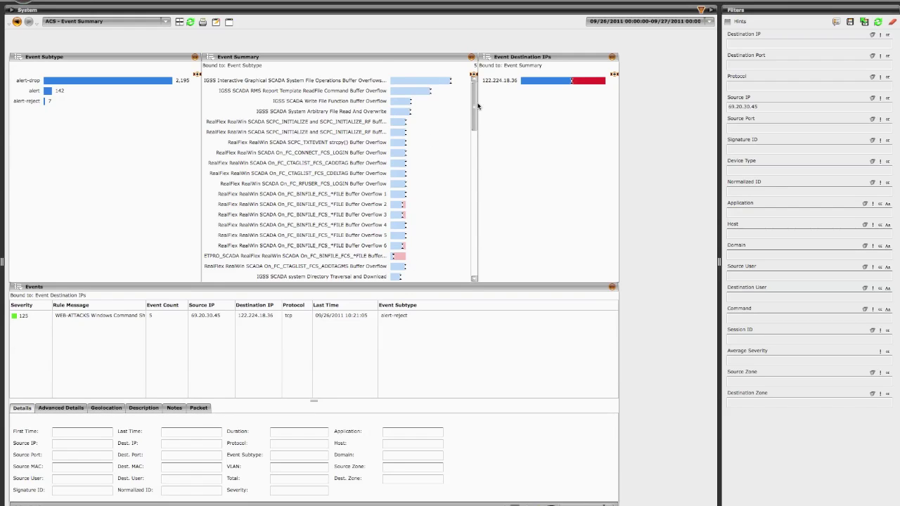
left_click(418, 81)
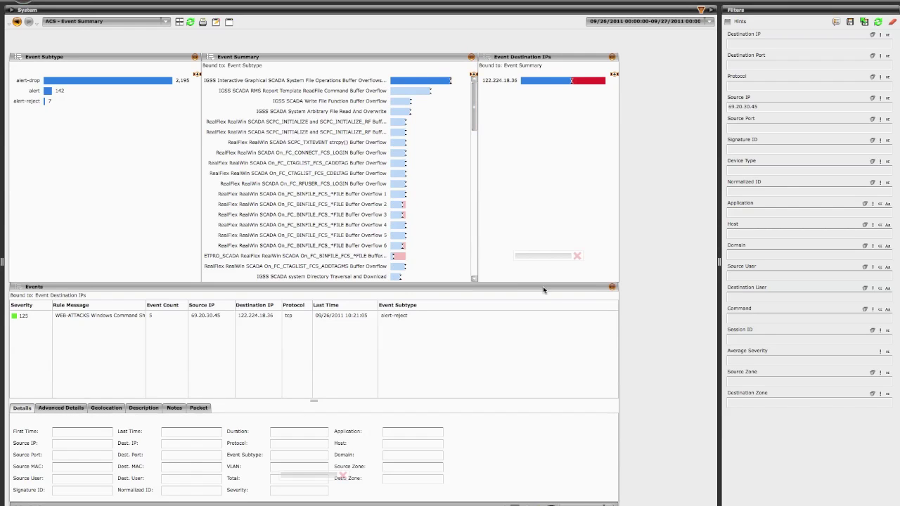
left_click(612, 287)
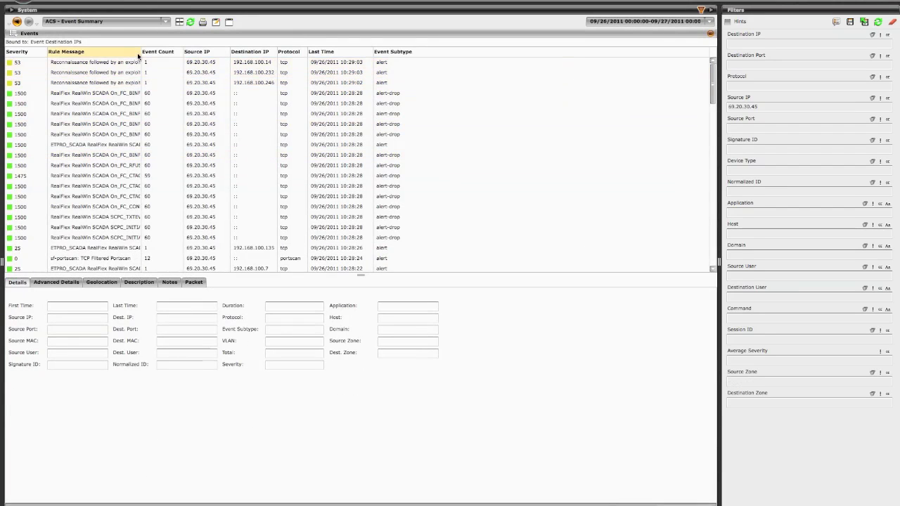
Step: Widen the Rule Message column, scroll through the SCADA attack events, and restore the Events panel
left_click_drag(141, 52, 206, 51)
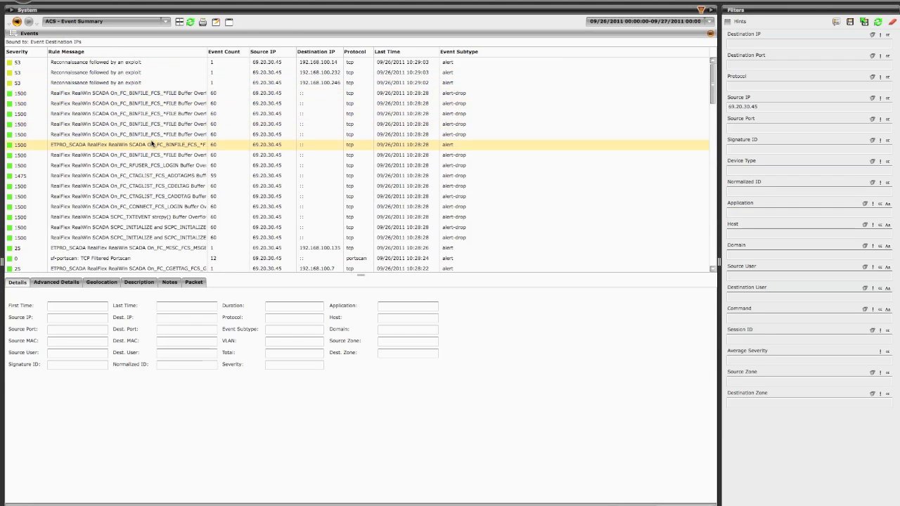
left_click_drag(713, 70, 722, 242)
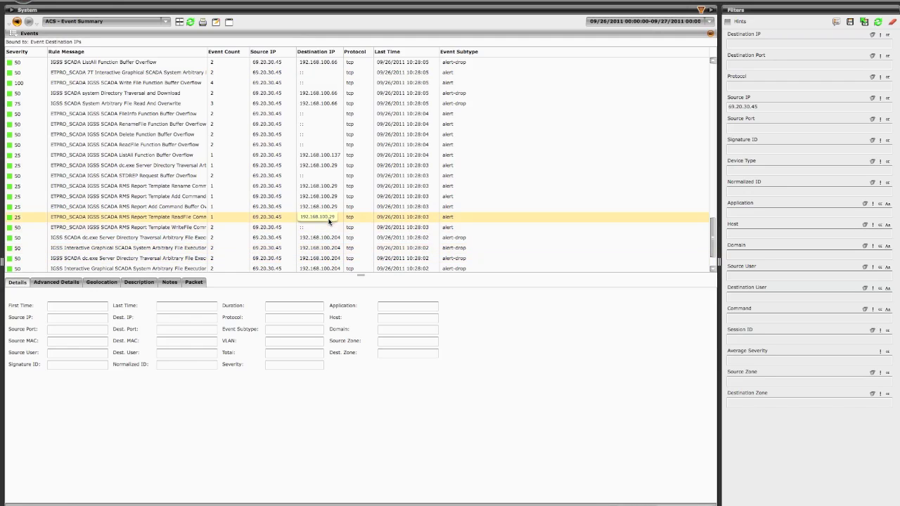
left_click_drag(714, 227, 718, 57)
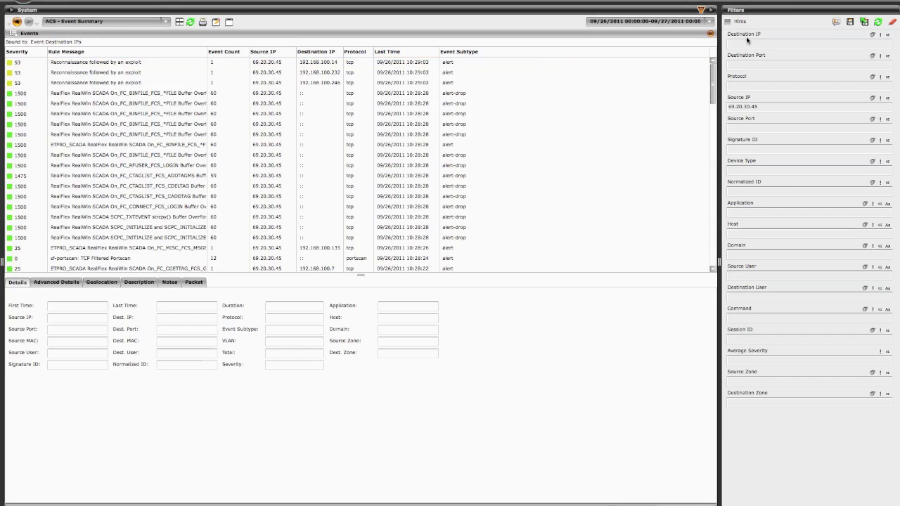
left_click(710, 34)
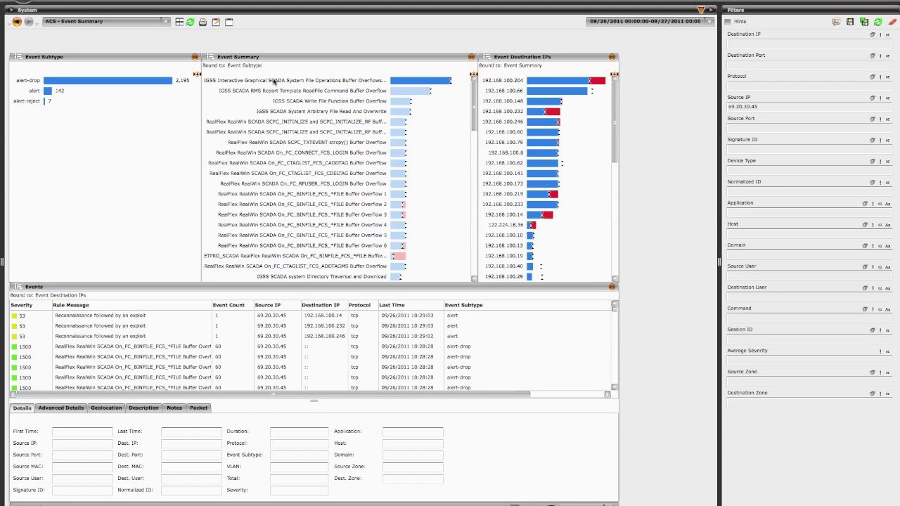
Step: Select the RealFlex RealWin buffer-overflow drop event from 69.20.30.45 and review its details
left_click(132, 317)
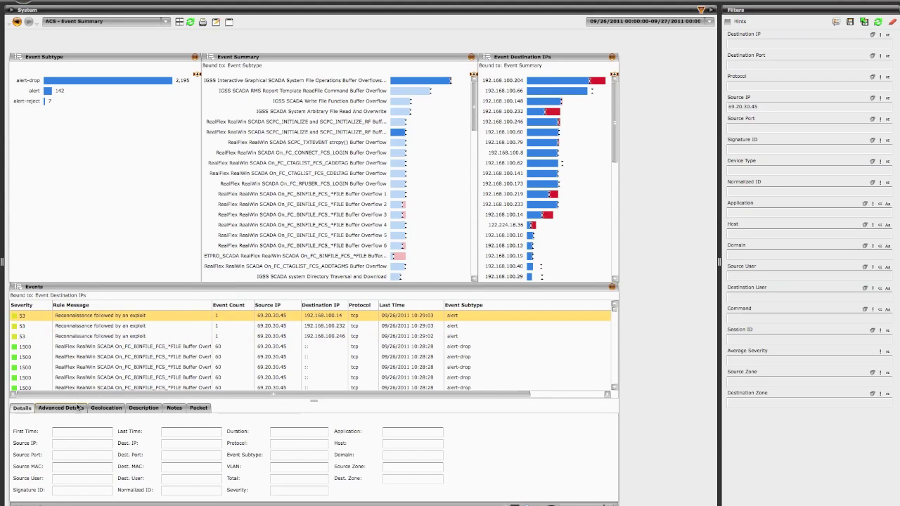
key("Down")
key("Down")
key("Down")
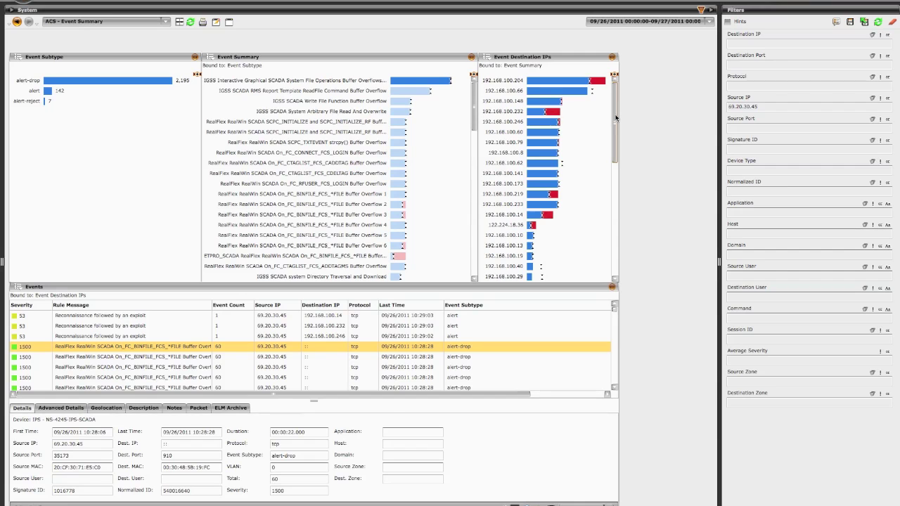
left_click_drag(475, 92, 496, 258)
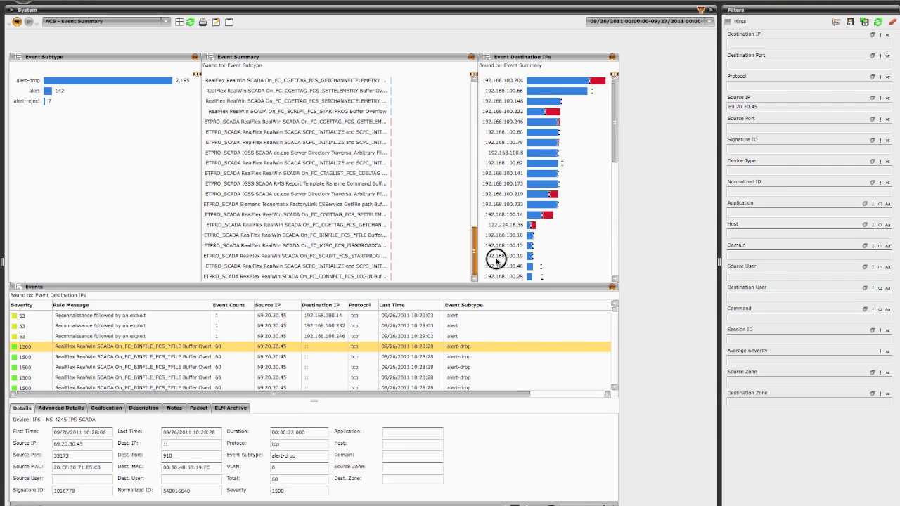
mouse_move(496, 258)
left_mouse_down()
mouse_move(492, 140)
mouse_move(475, 76)
left_mouse_up()
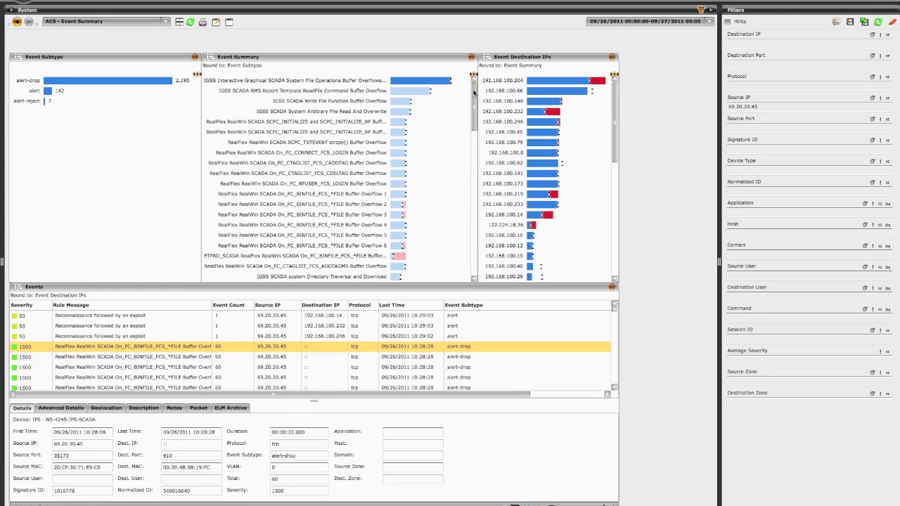
double_click(754, 107)
Step: Remove the 69.20.30.45 source IP filter and bring up the Policy Editor on the Default Policy
key("BackSpace")
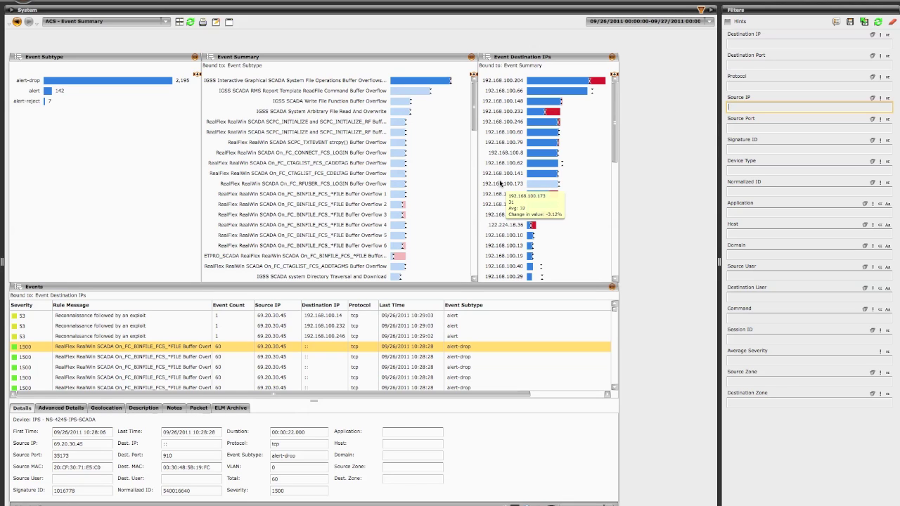
left_click(285, 348)
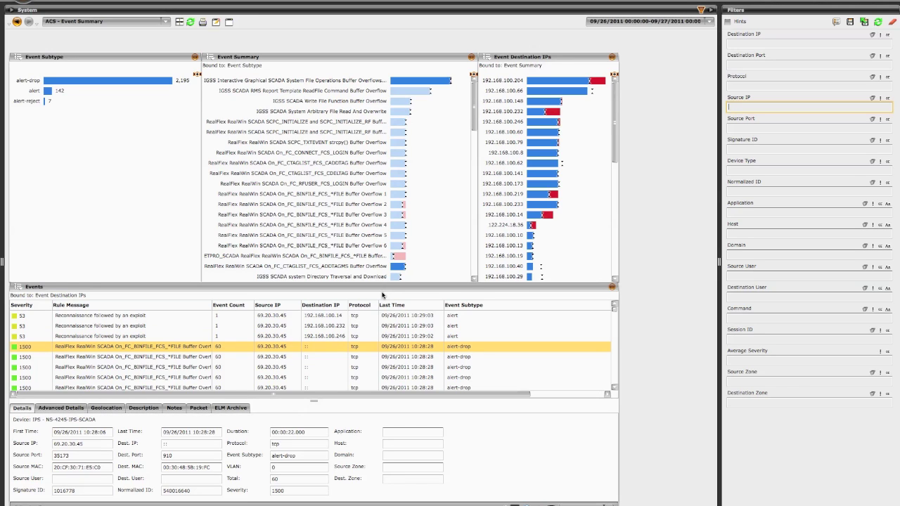
left_click(813, 3)
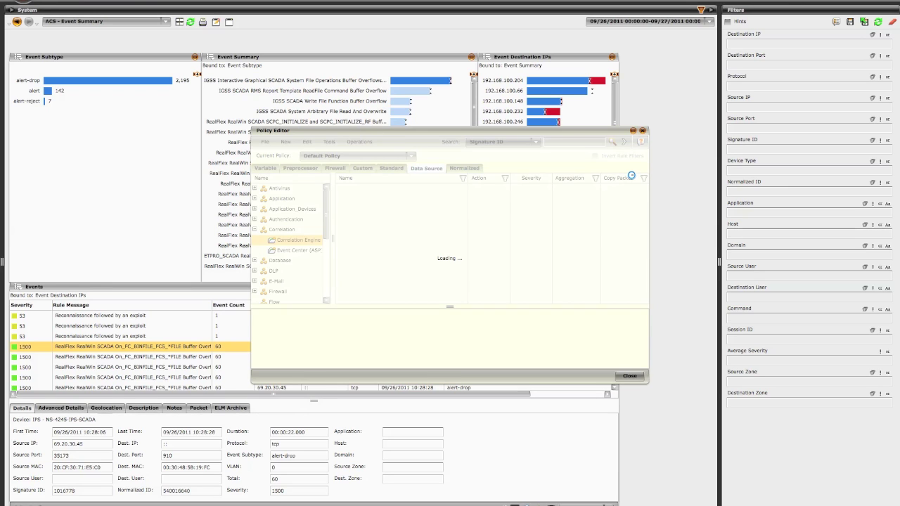
Step: Start a new correlation rule, cancel it, and close the Policy Editor back to the Event Summary
left_click(285, 143)
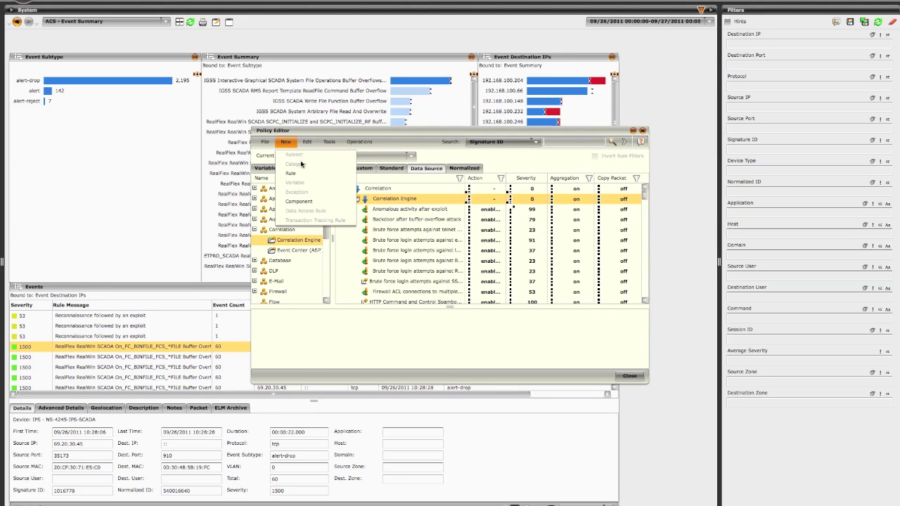
left_click(292, 174)
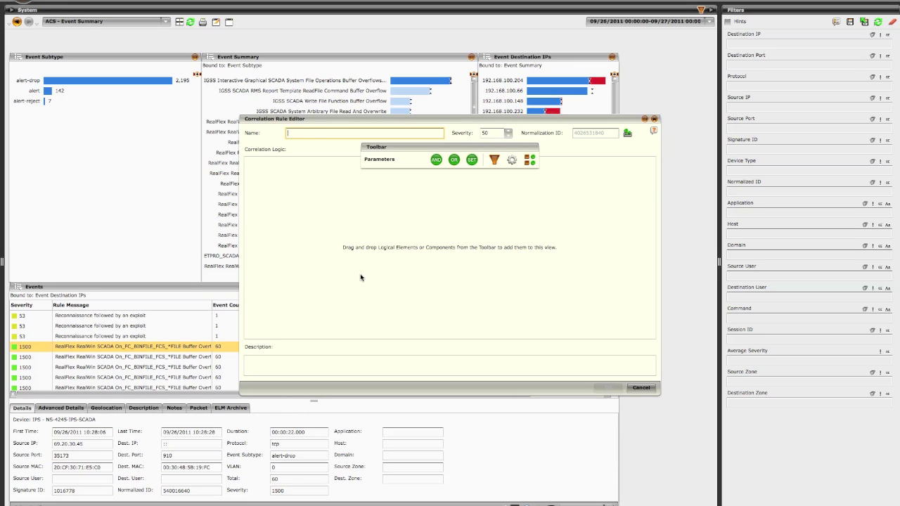
left_click(641, 387)
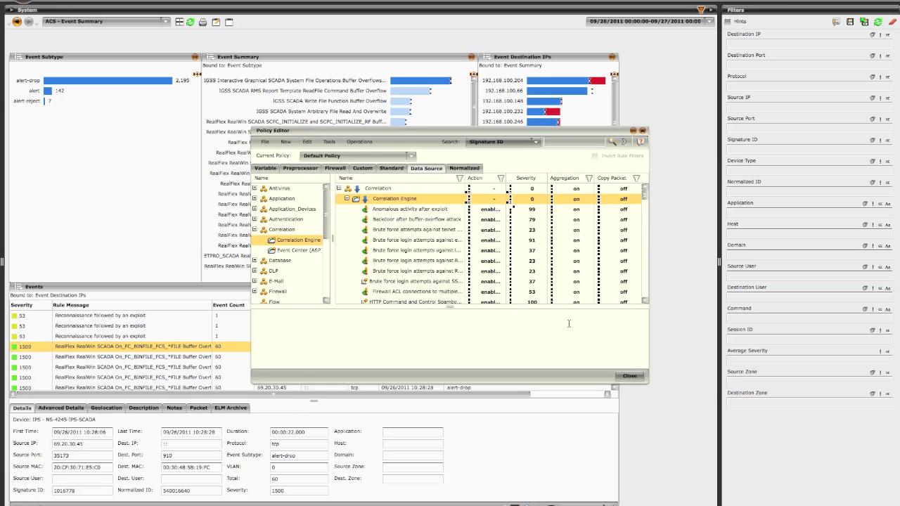
left_click(628, 376)
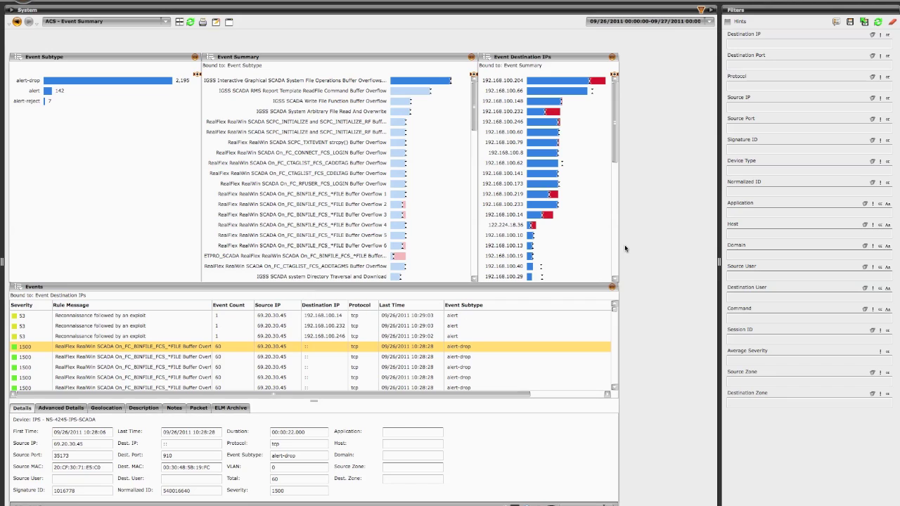
Step: Filter on source IP 192.168.100.230 to list PI failed-login and point-altered events
left_click(469, 265)
left_click(735, 108)
type("192")
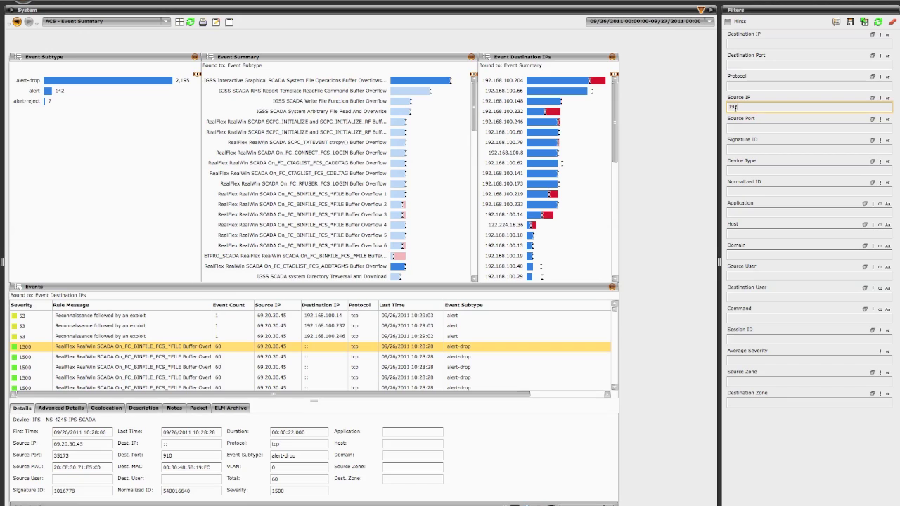
type(".168.100")
type(".230")
key("Return")
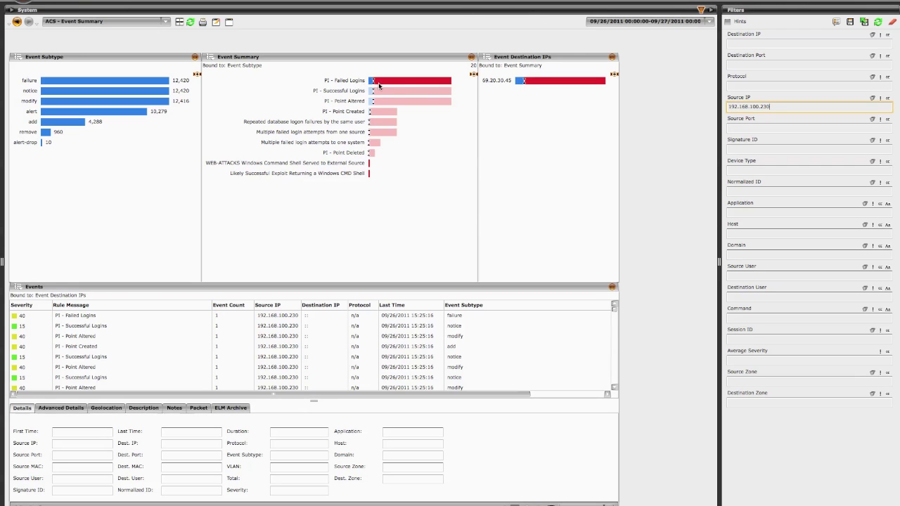
left_click(13, 12)
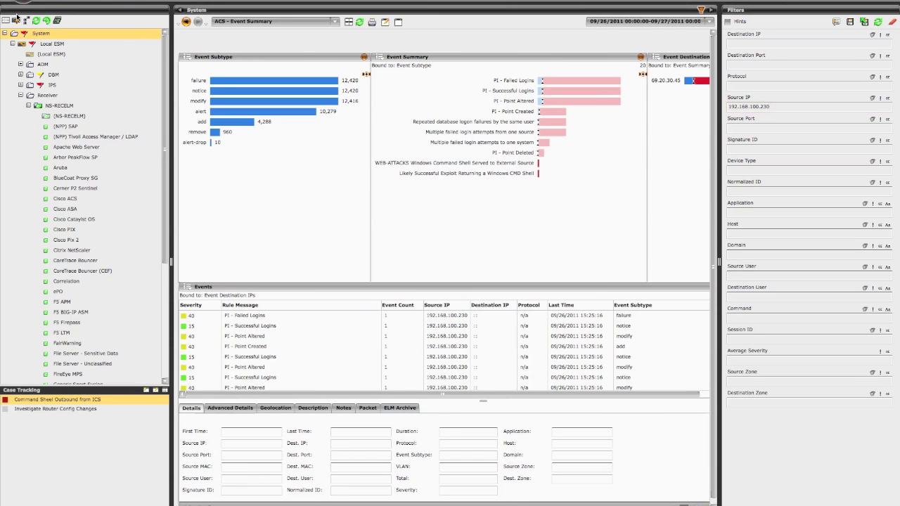
Step: Show OSISoft events via DBM > Demo DBM, hide the device tree, then clear all filters
left_click(20, 95)
left_click(21, 74)
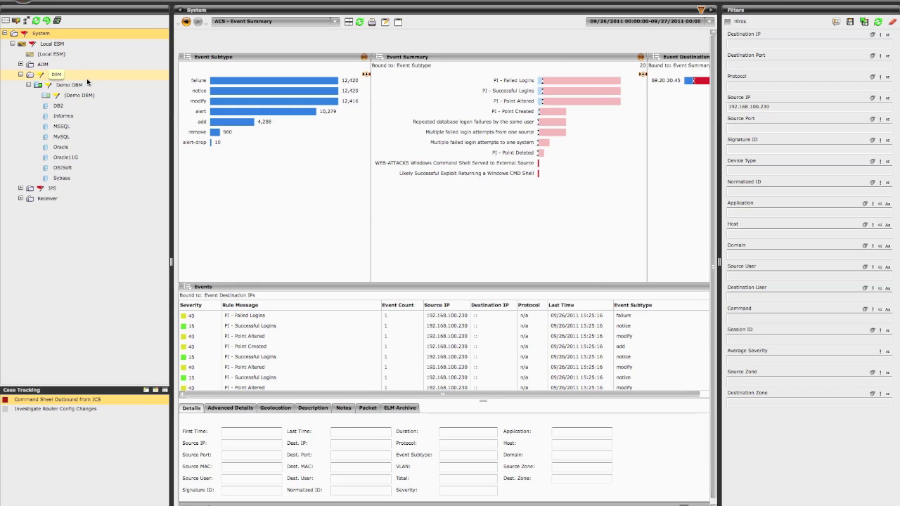
left_click(69, 169)
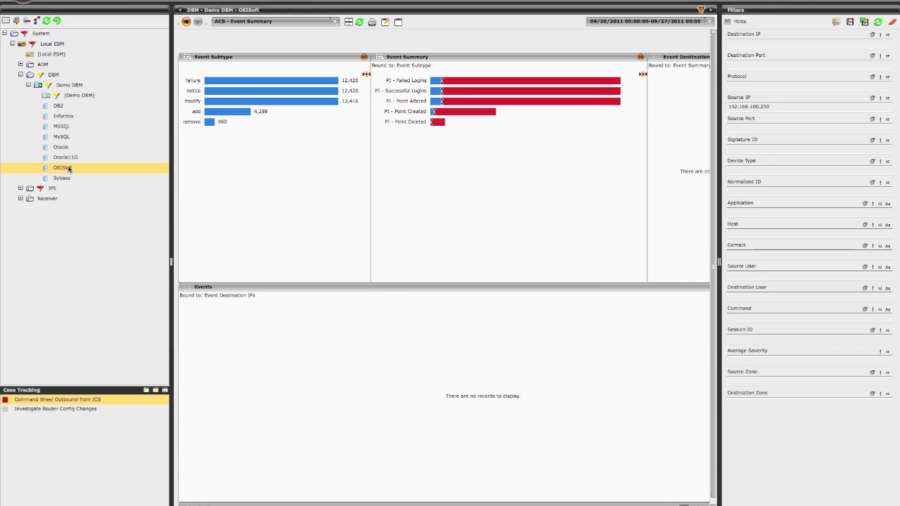
left_click(29, 85)
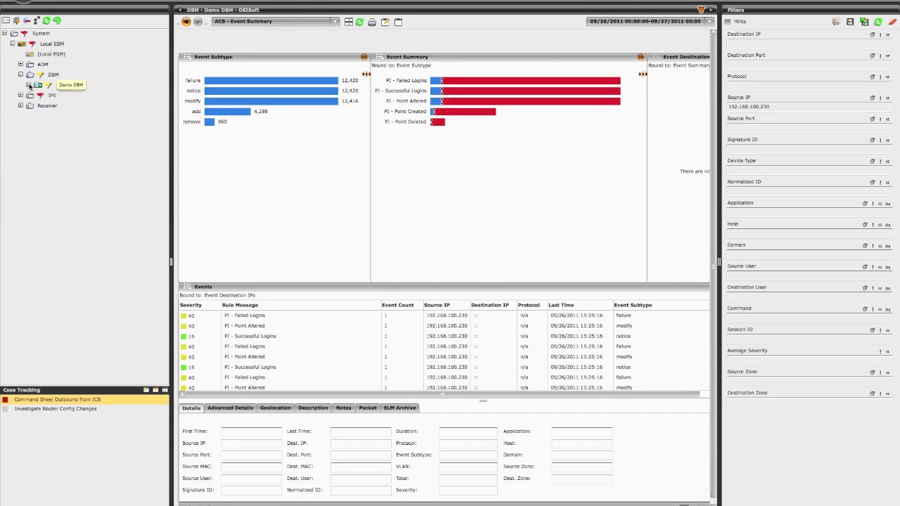
left_click(181, 10)
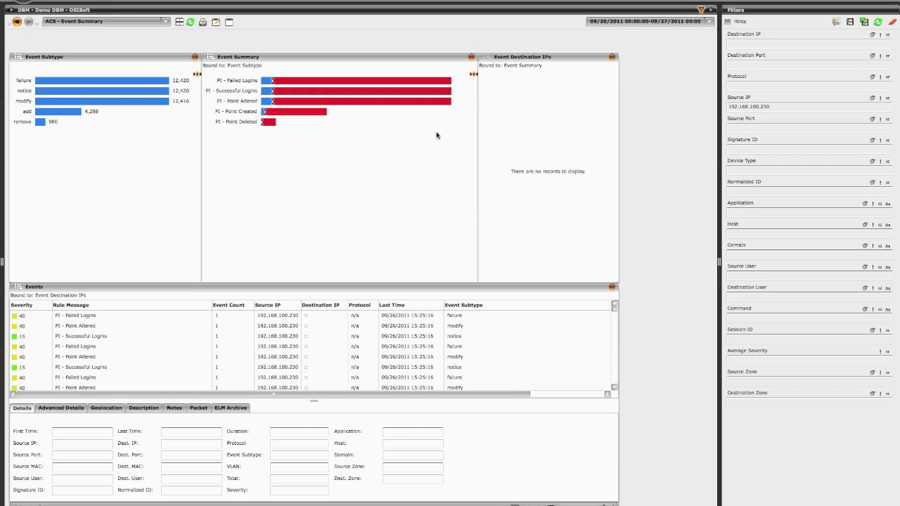
left_click(700, 10)
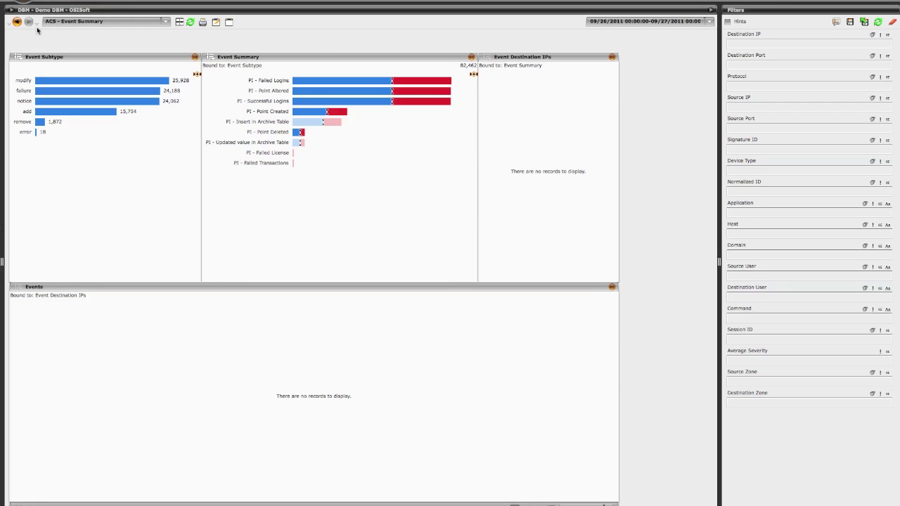
Step: Return to the Global Attack Summary showing the PexCall exploit event from 122.224.18.36
left_click(16, 22)
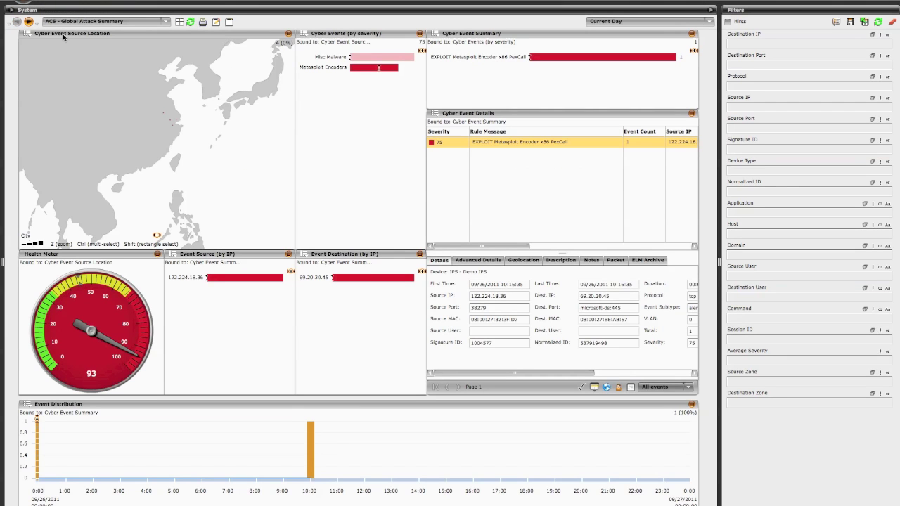